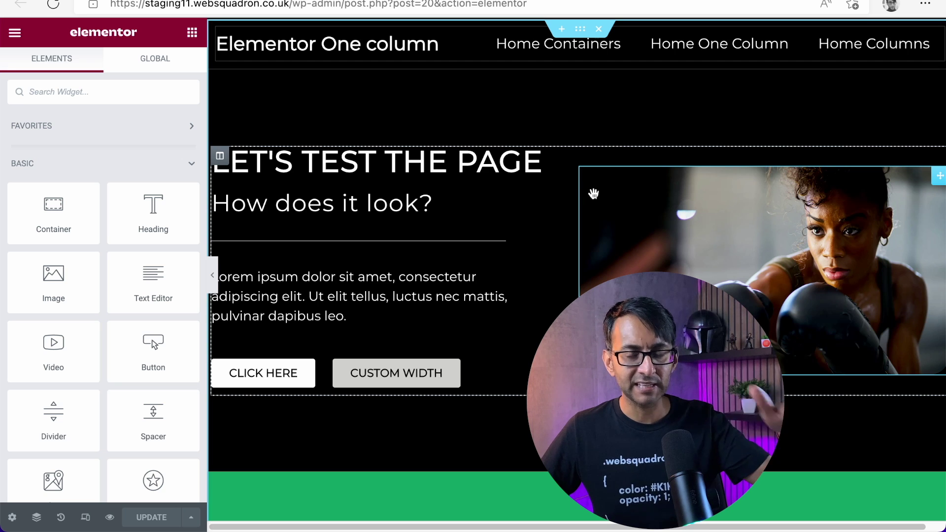
Scroll up and down through the page in the editor to review its sections
scroll(641, 207, down, 12)
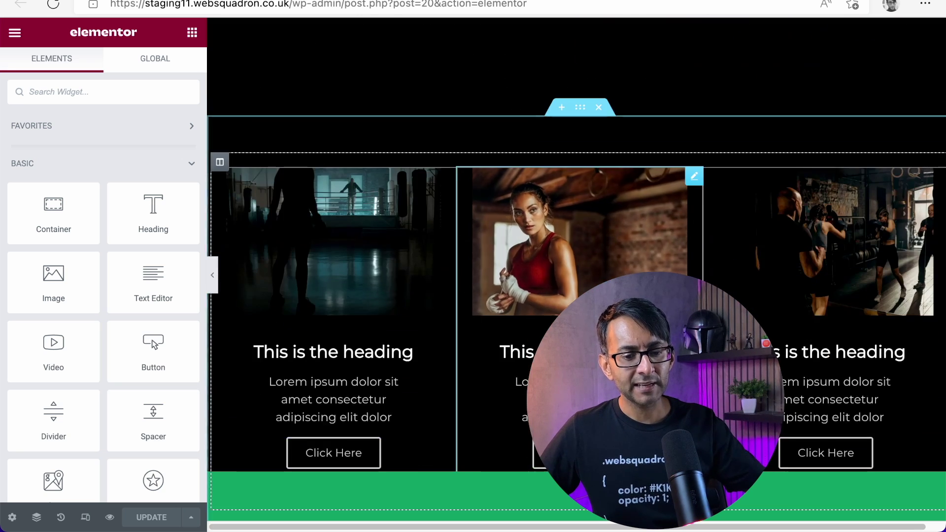
scroll(576, 272, down, 6)
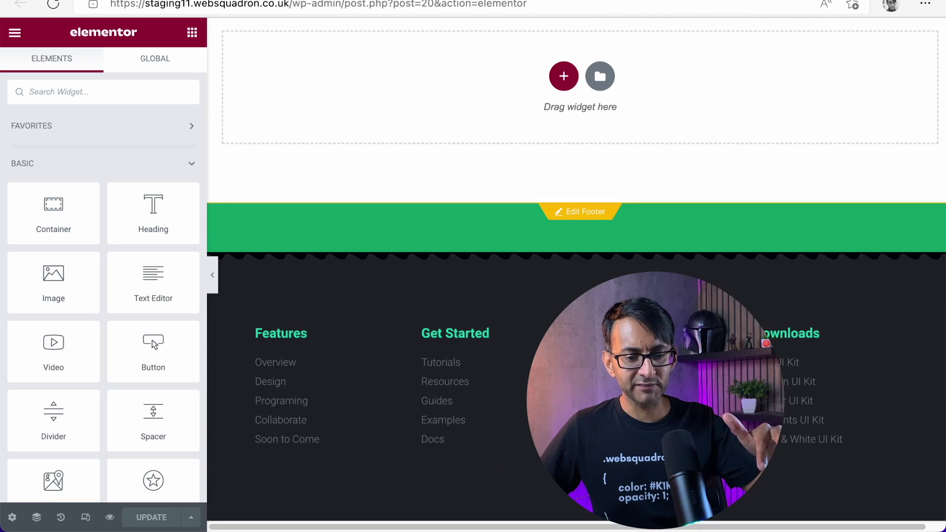
scroll(577, 271, up, 10)
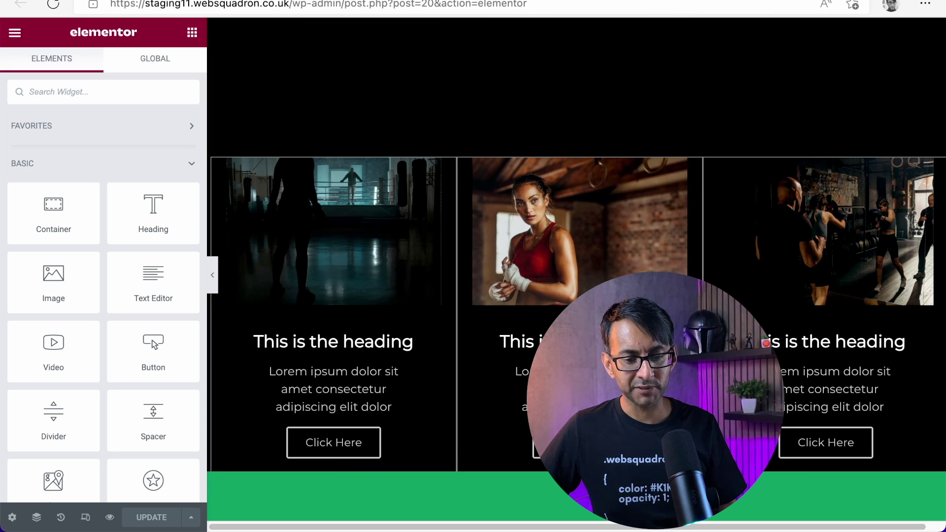
scroll(577, 271, down, 10)
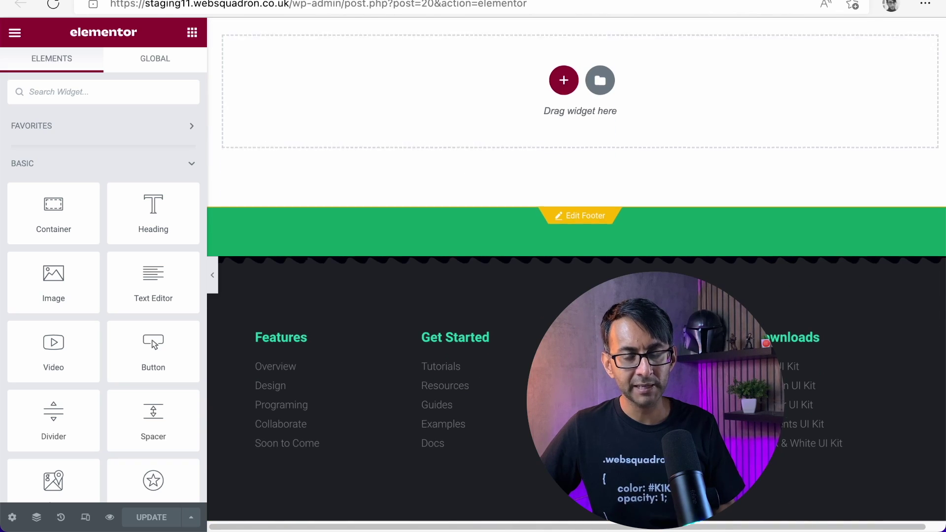
scroll(537, 297, up, 10)
scroll(576, 271, up, 10)
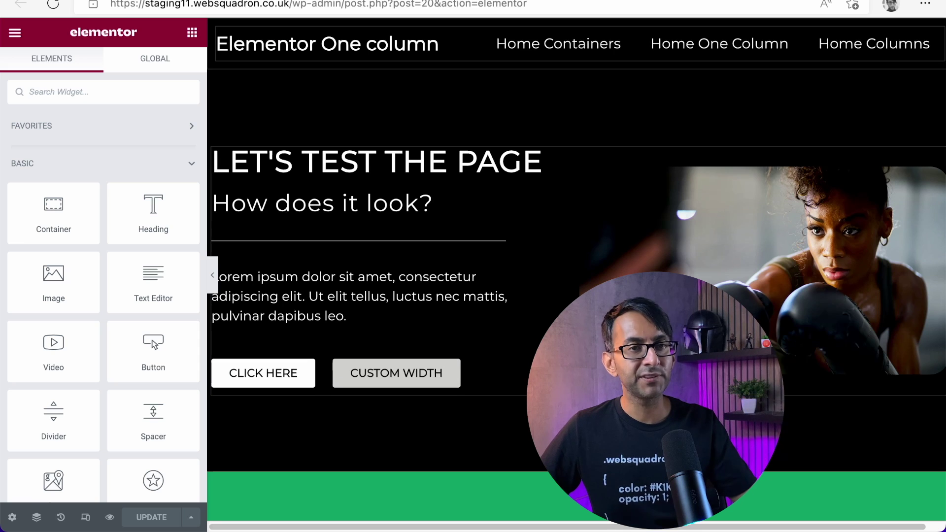
scroll(576, 271, down, 10)
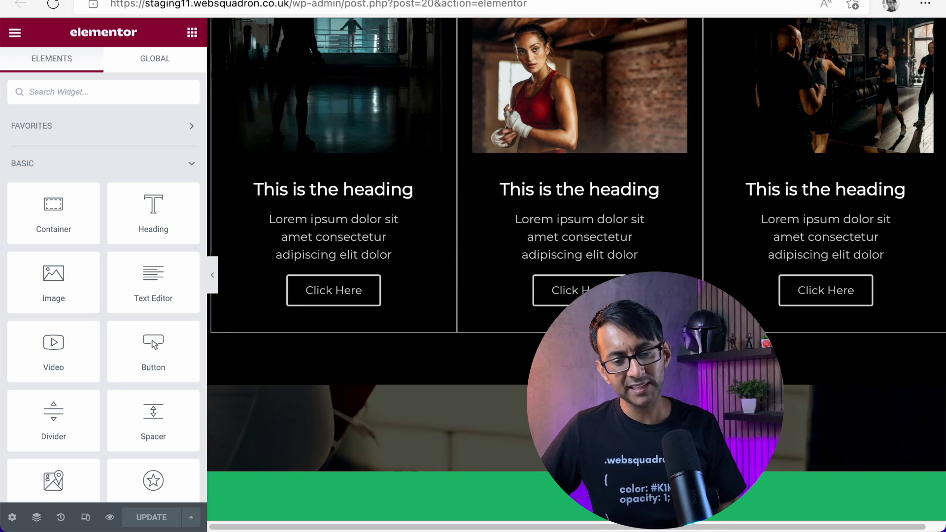
scroll(577, 271, down, 8)
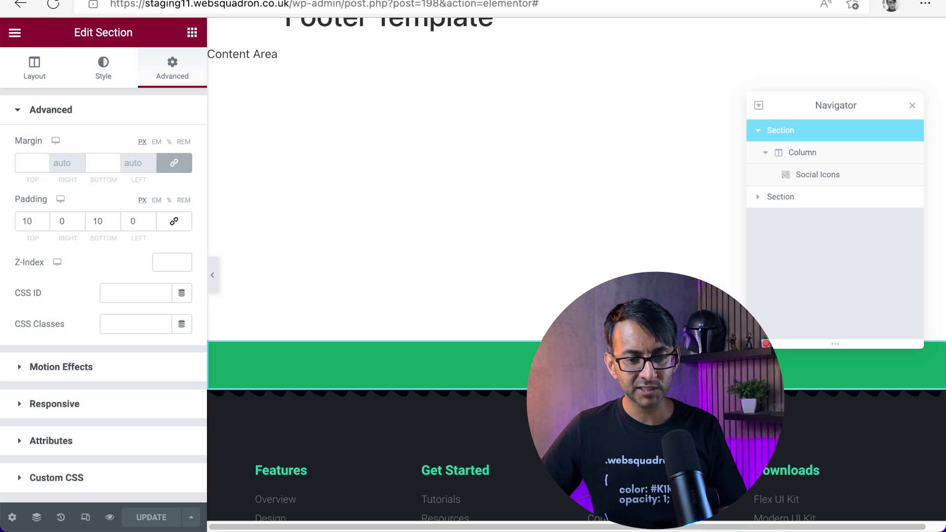
Switch the footer's Motion Effects Sticky to None and back to Bottom, then save the template
click(120, 375)
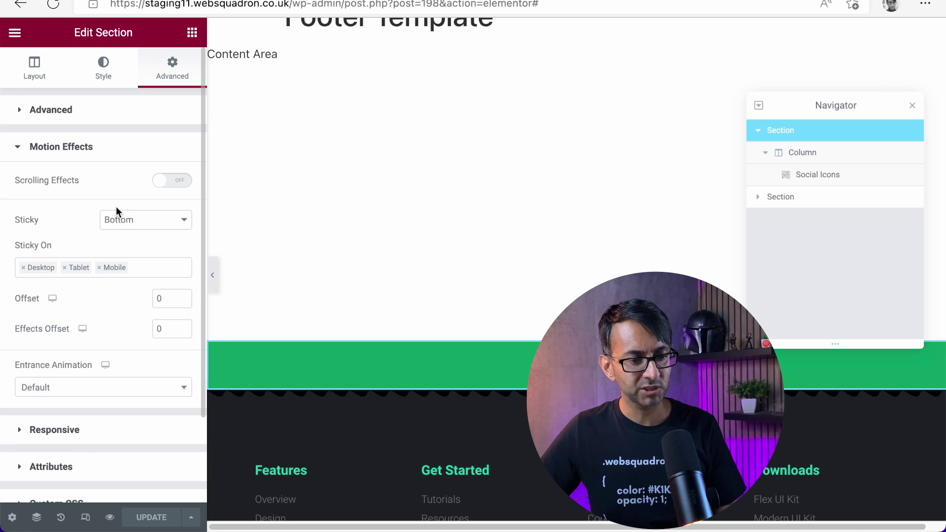
click(139, 221)
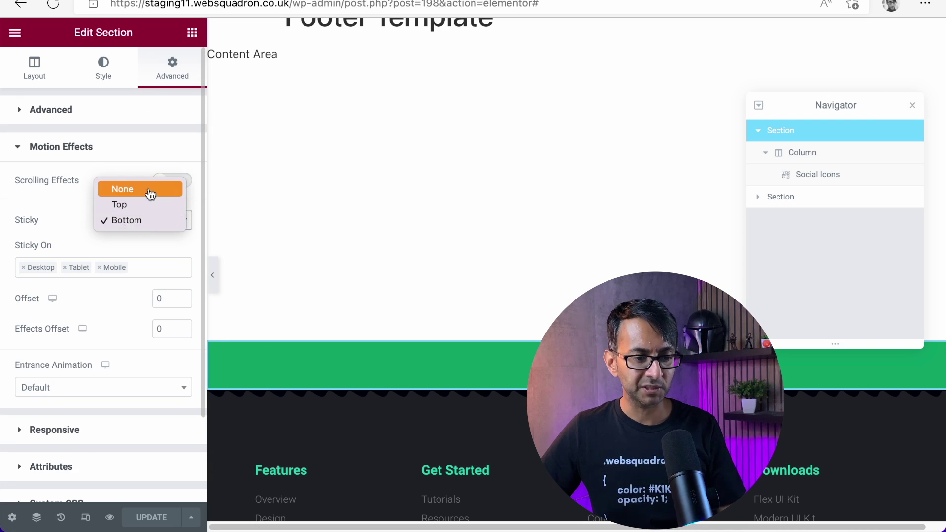
click(150, 190)
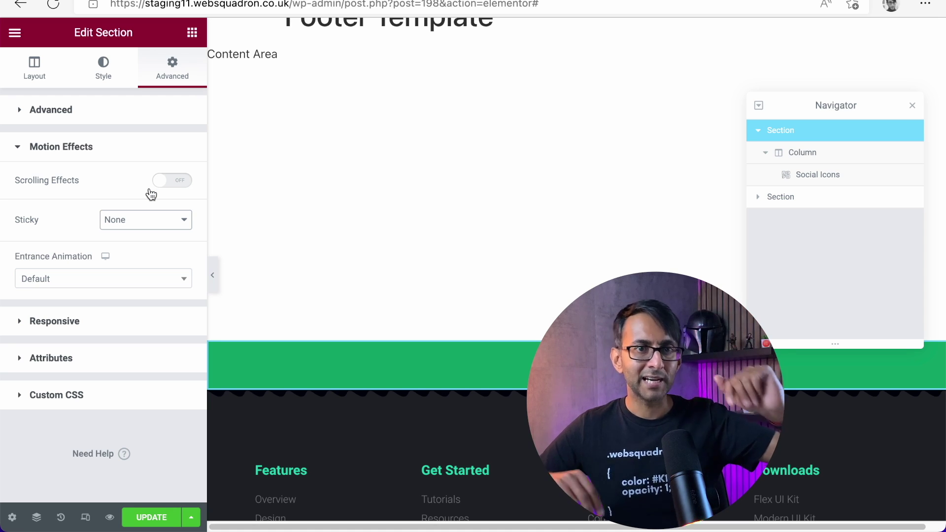
click(148, 220)
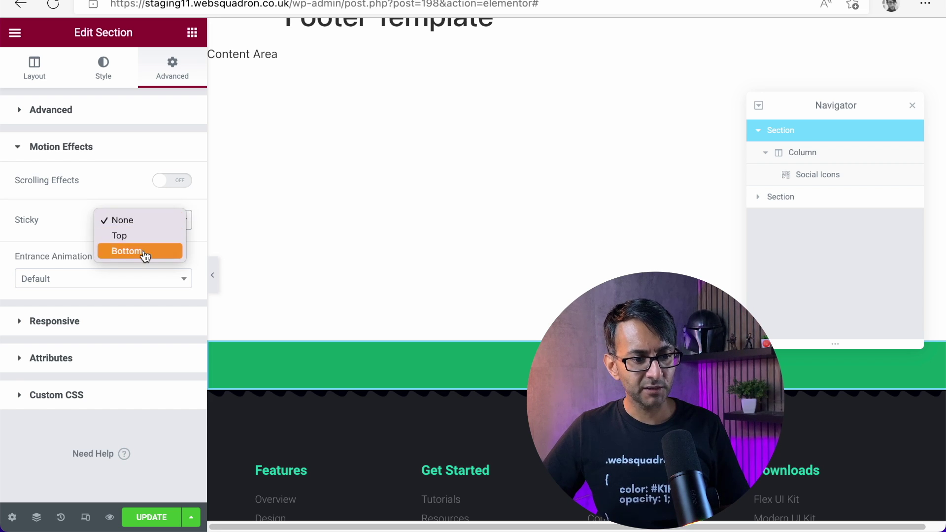
click(145, 253)
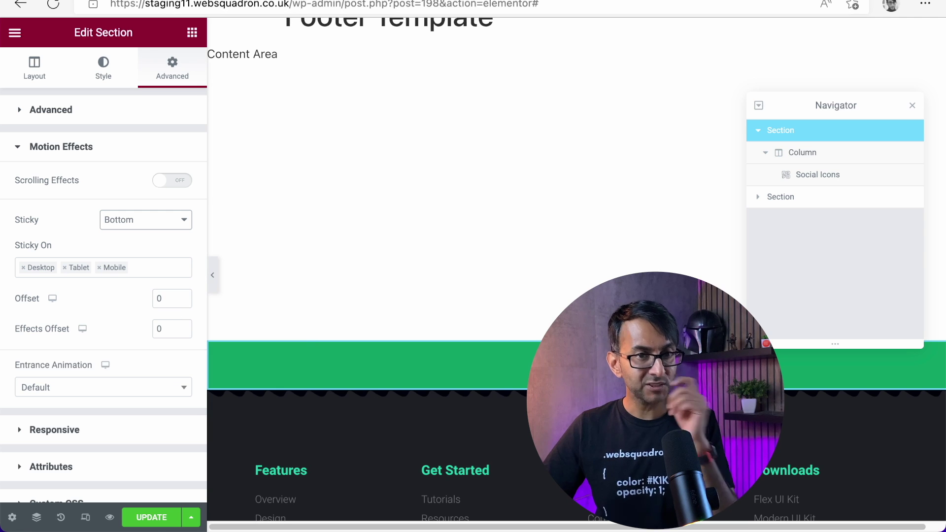
click(151, 518)
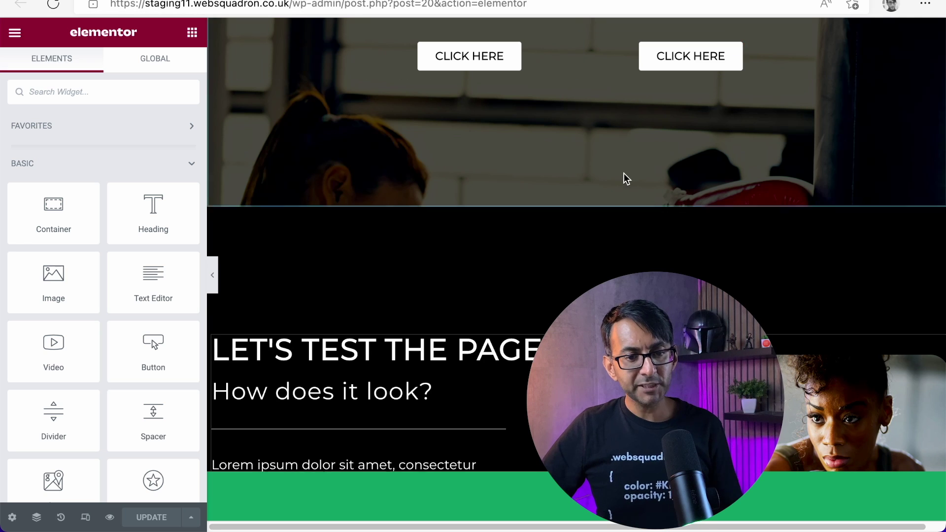
Press Delete while the home page is open in the editor
key(Delete)
In Navigator, check the first section's Z-Index and set the second section's Z-Index to 2
scroll(515, 273, up, 4)
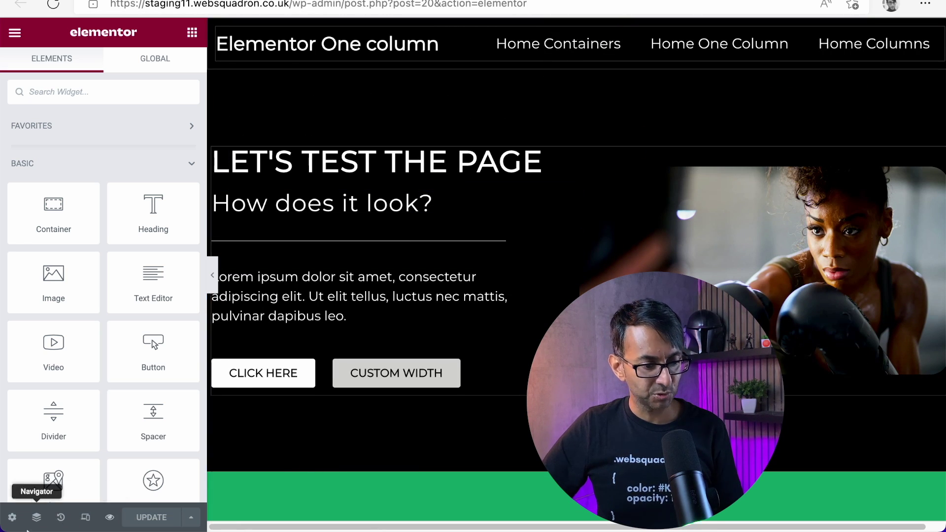
click(37, 517)
click(816, 135)
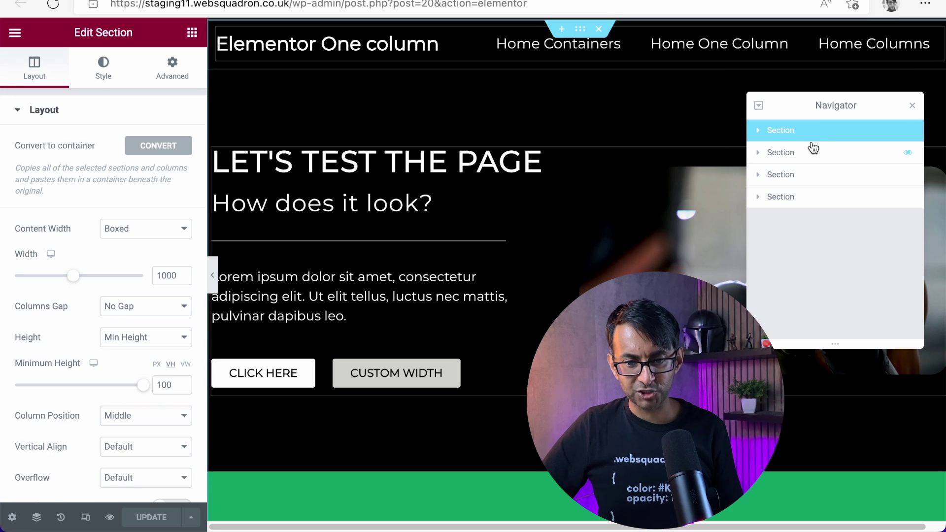
click(172, 71)
scroll(145, 311, down, 2)
scroll(145, 312, down, 1)
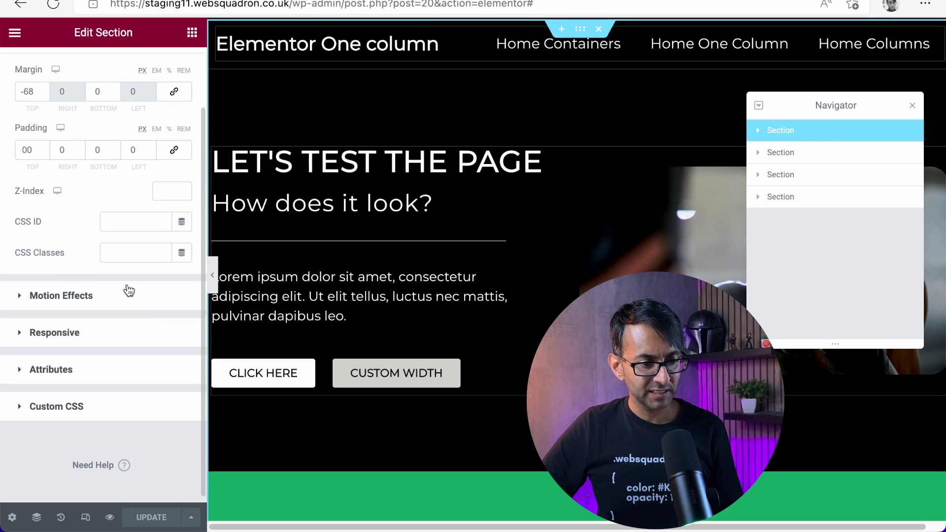
click(168, 188)
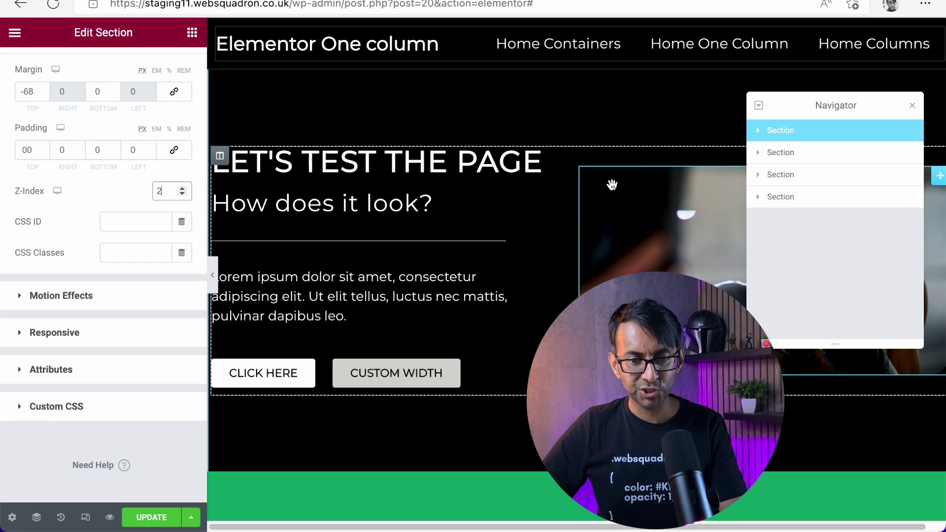
click(815, 153)
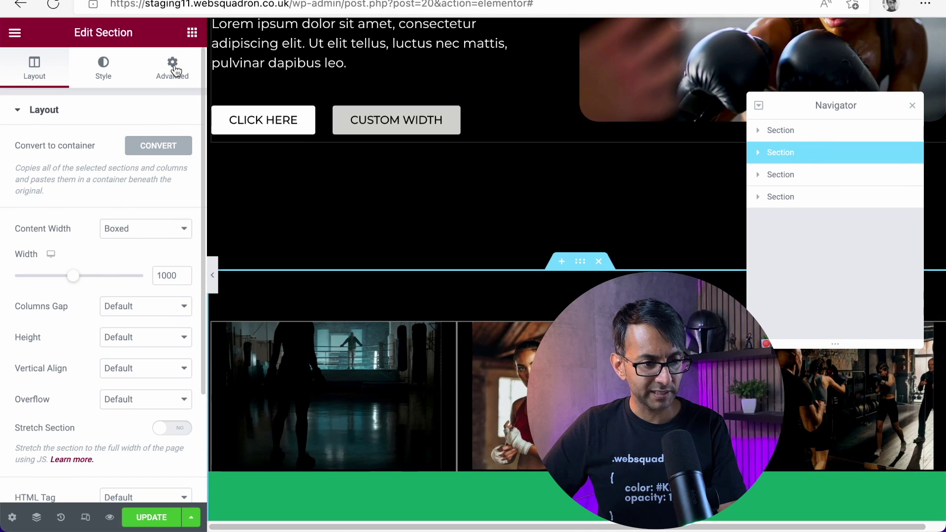
click(170, 67)
click(159, 263)
text(2)
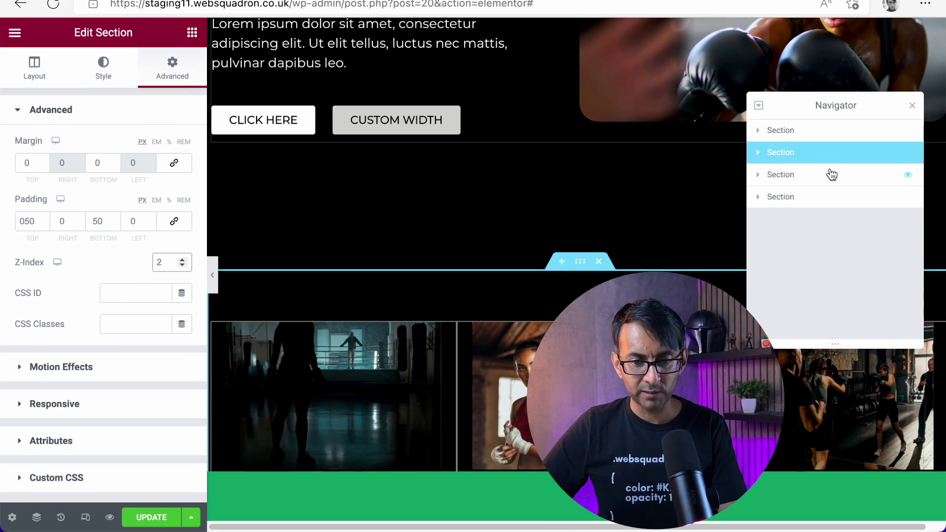
Set the third section's Z-Index to 2 and the fourth section's Z-Index to 0
click(830, 173)
click(171, 67)
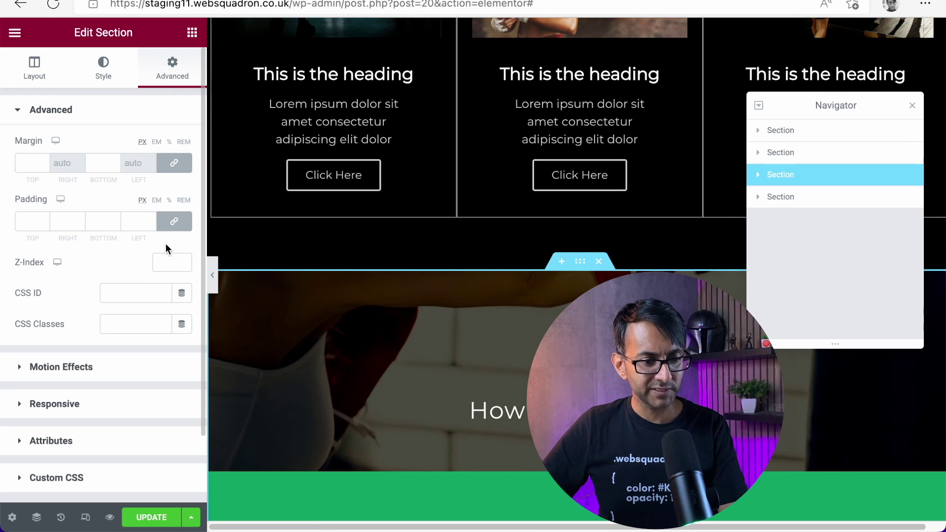
click(162, 261)
text(2)
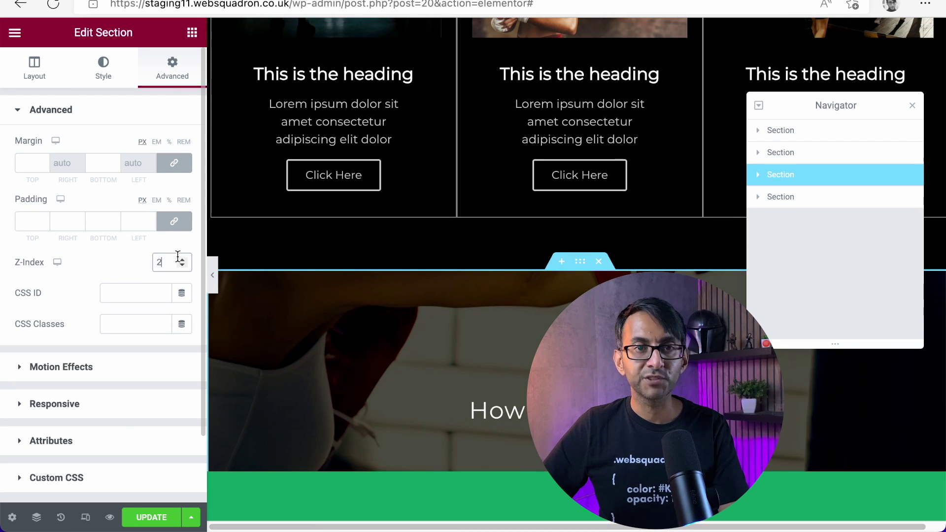
click(856, 203)
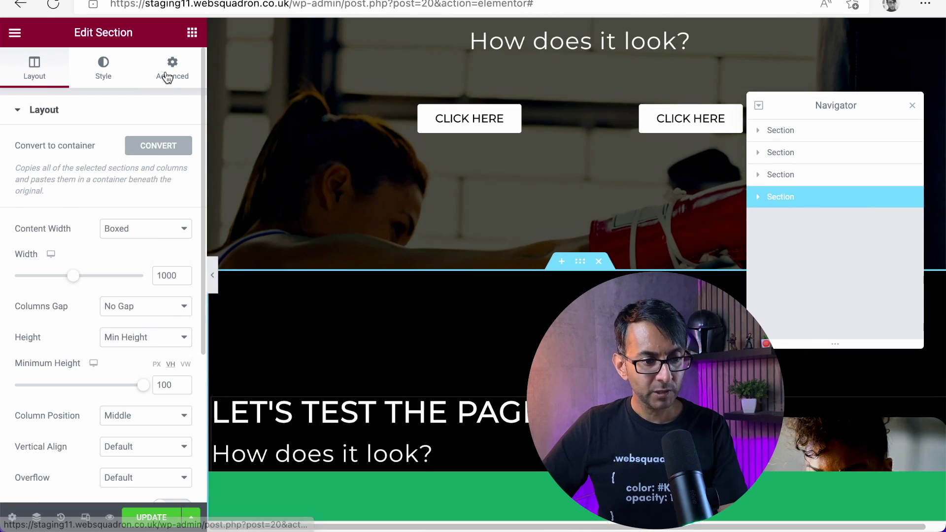
click(170, 67)
click(163, 262)
text(0)
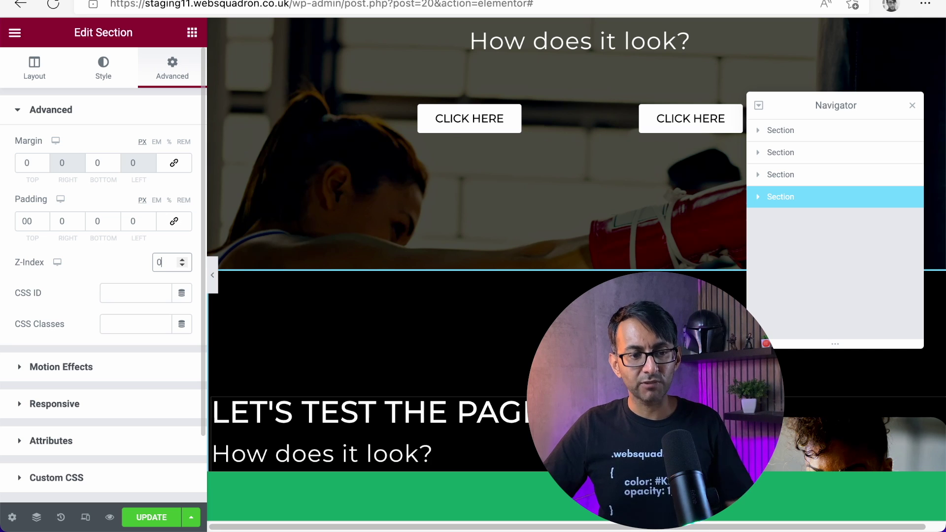
Recheck each section's z-index in Navigator and save the page changes
click(833, 134)
click(813, 155)
click(808, 176)
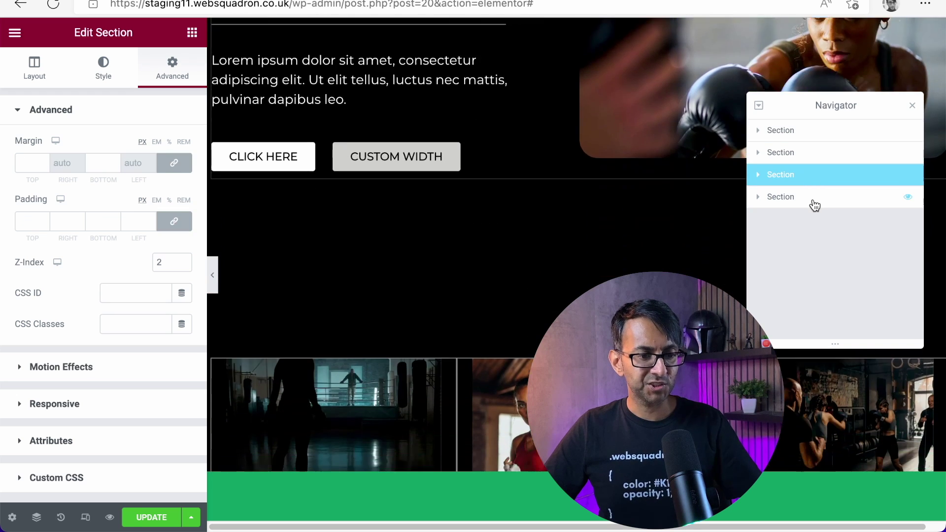
click(814, 202)
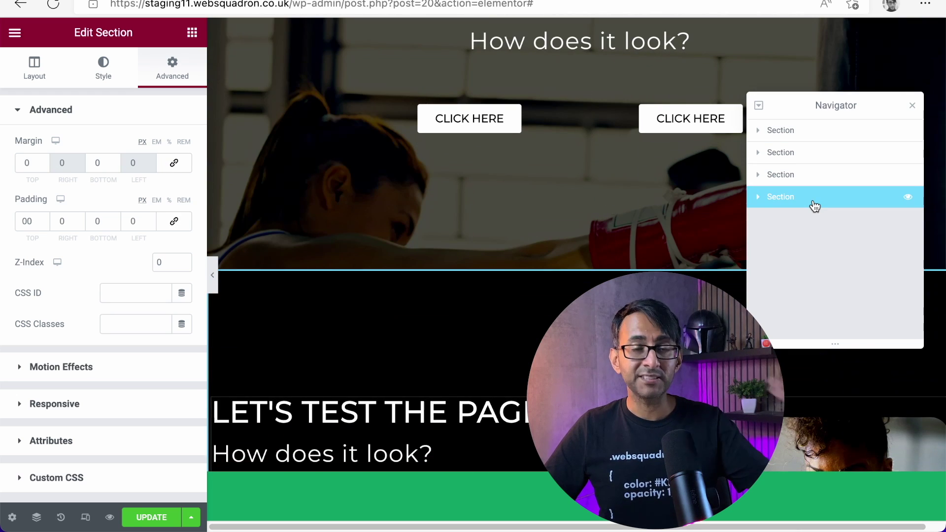
click(147, 521)
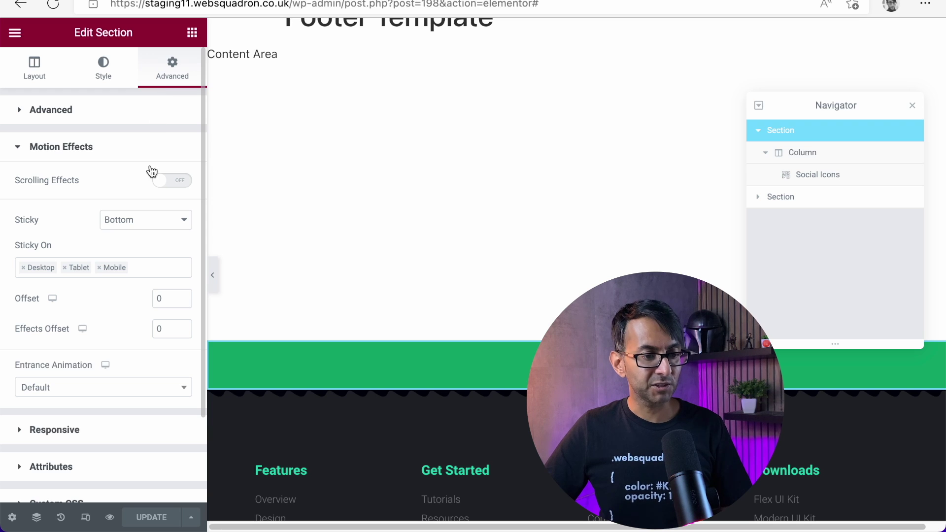
Set the footer template section's Z-Index to 1 and save the template
scroll(124, 417, down, 1)
scroll(114, 299, up, 1)
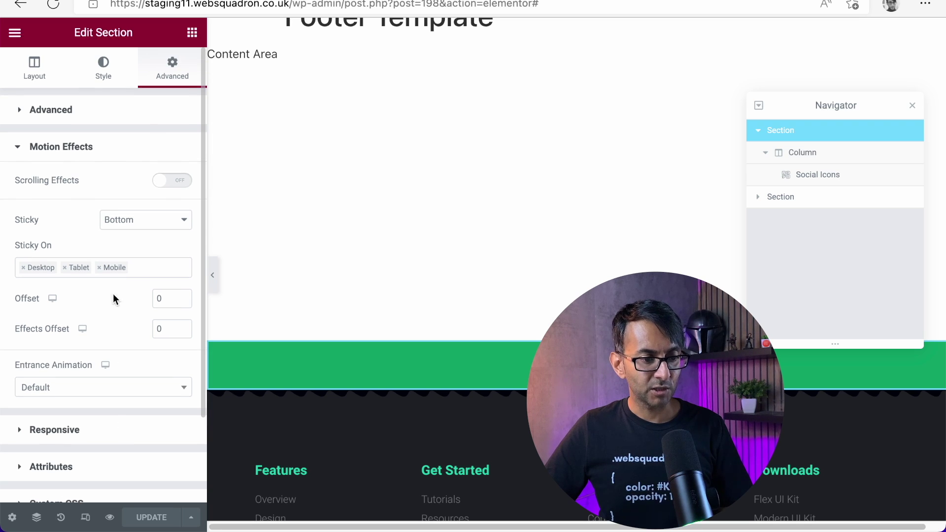
click(138, 114)
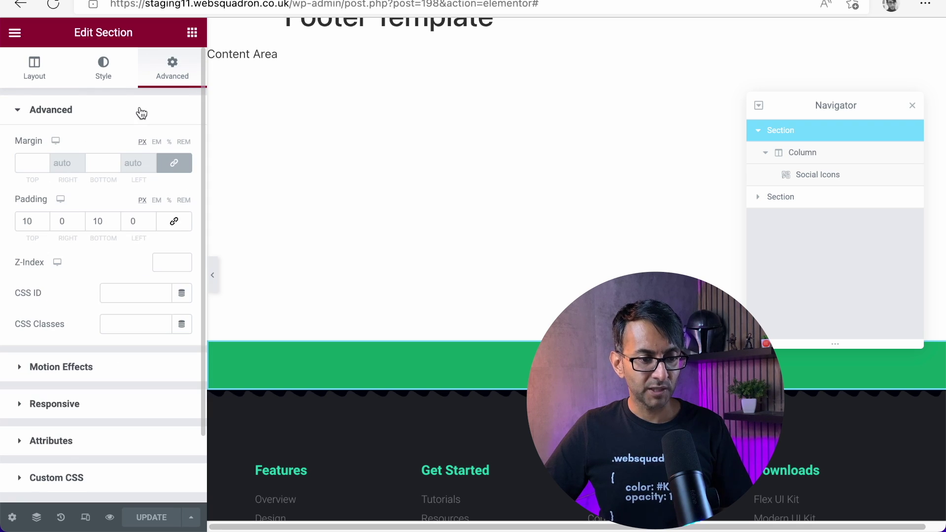
click(167, 258)
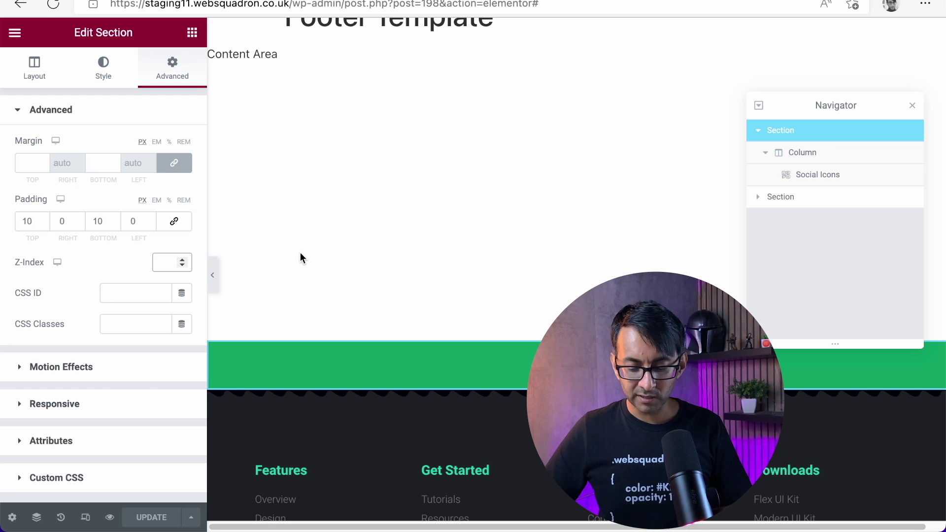
text(1)
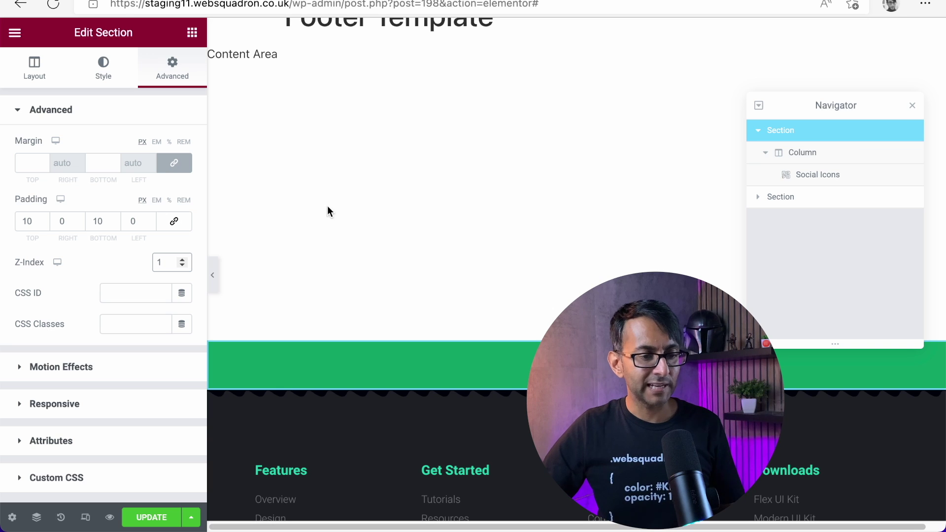
click(150, 519)
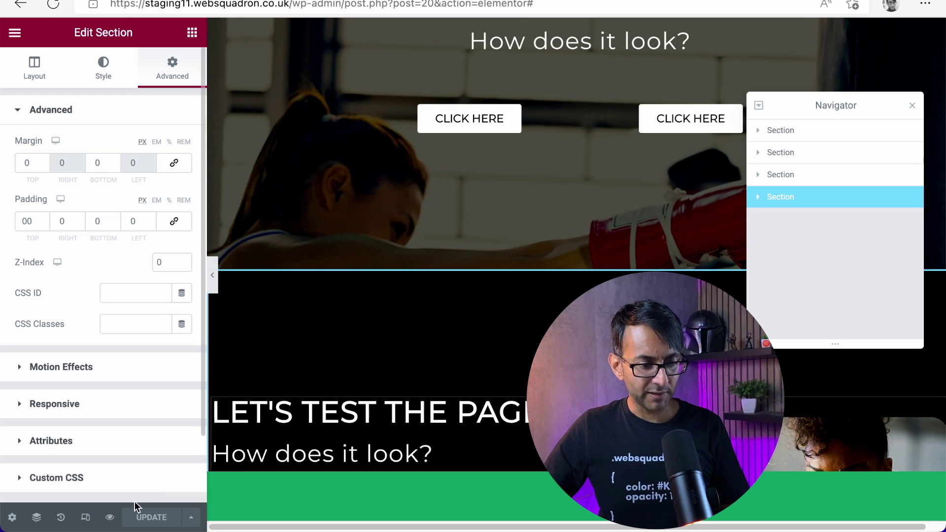
Preview the saved page and scroll through it to confirm the footer appears only at section four
click(110, 518)
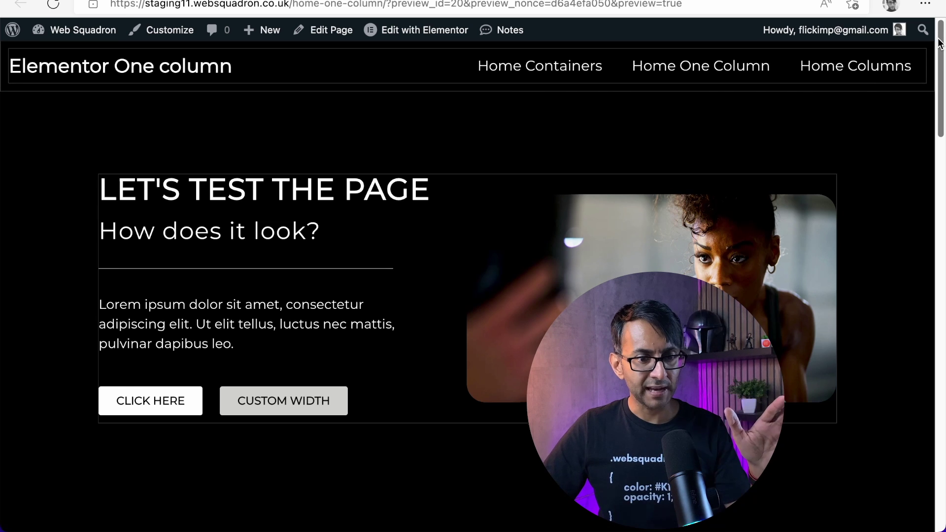
drag(939, 40, 939, 199)
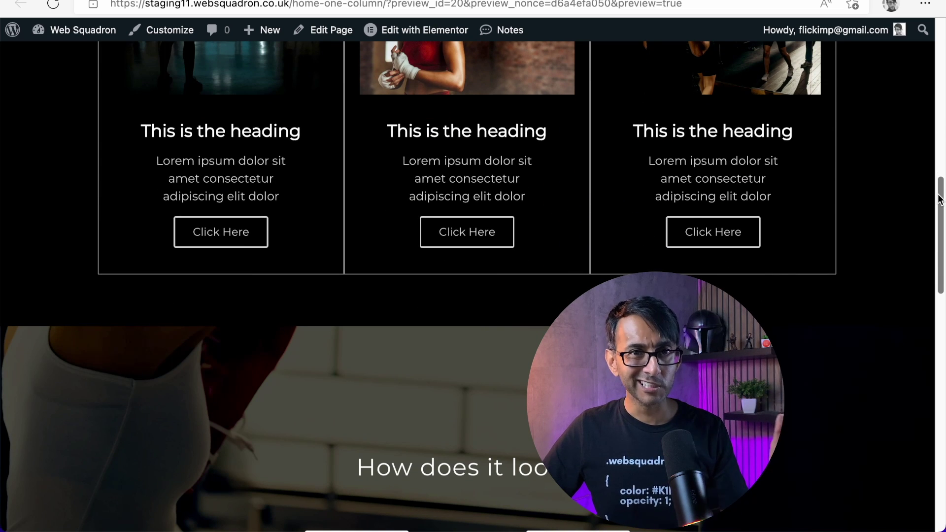
drag(939, 199, 943, 238)
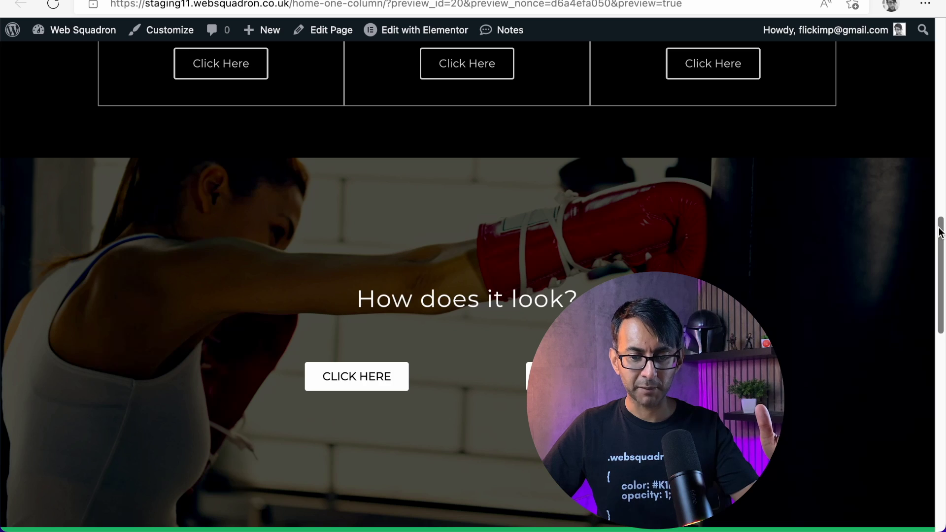
mouse_move(941, 234)
mouse_down()
mouse_move(941, 216)
mouse_move(942, 329)
mouse_move(944, 55)
mouse_move(944, 237)
mouse_up()
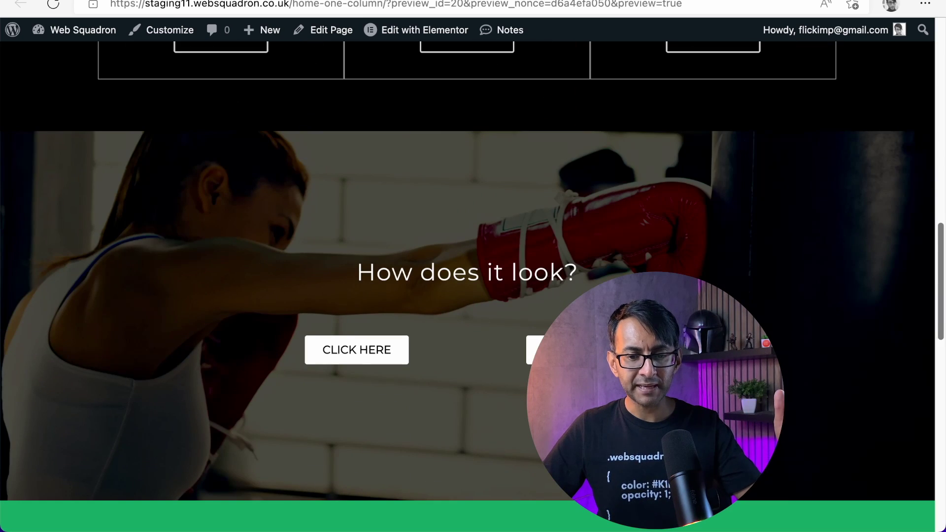
drag(941, 232, 941, 79)
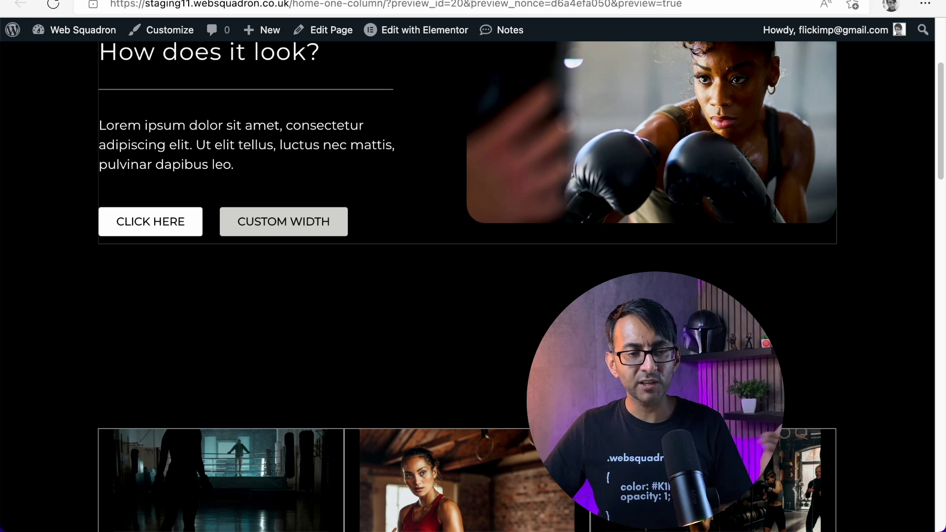
scroll(464, 279, down, 3)
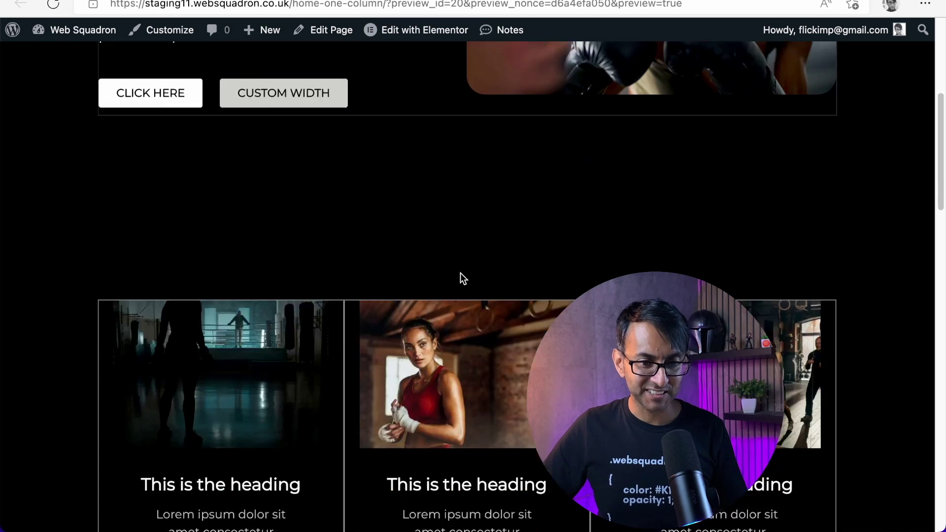
scroll(464, 276, up, 6)
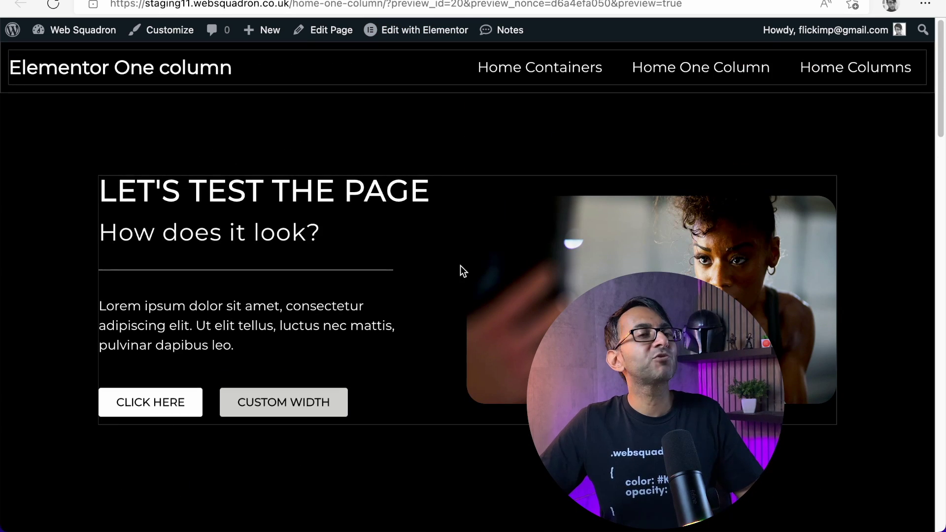